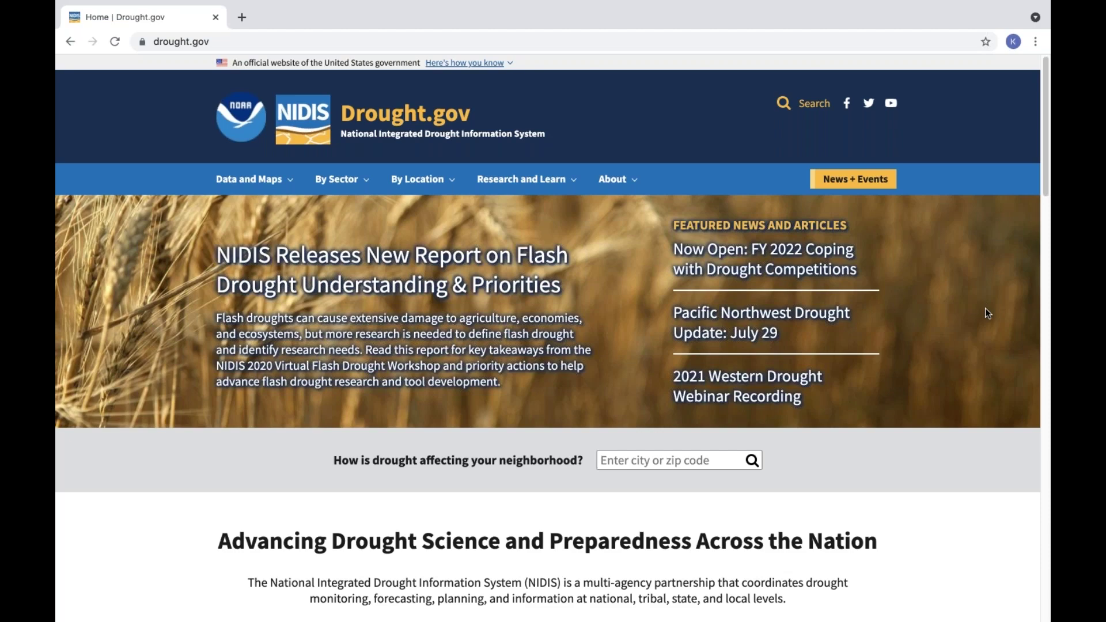
Scroll the homepage down to the CPC Seasonal Drought Outlook map showing 32.1% drought persisting.
{"action": "scroll", "coordinate": [989, 311], "scroll_direction": "down", "scroll_amount": 2}
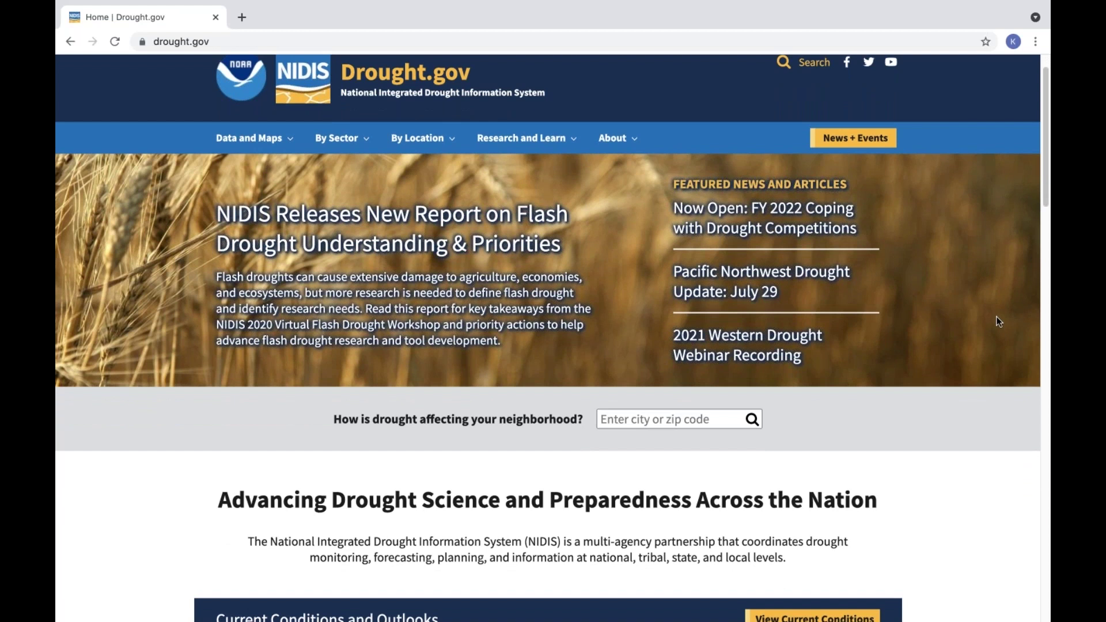
{"action": "scroll", "coordinate": [998, 319], "scroll_direction": "down", "scroll_amount": 2}
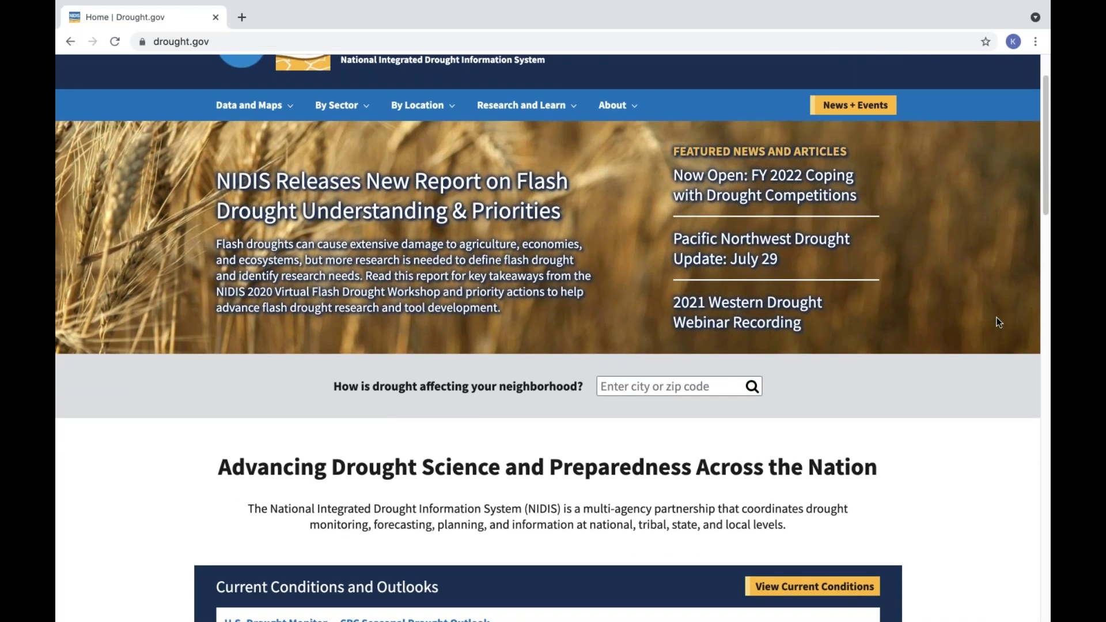
{"action": "scroll", "coordinate": [985, 393], "scroll_direction": "down", "scroll_amount": 5}
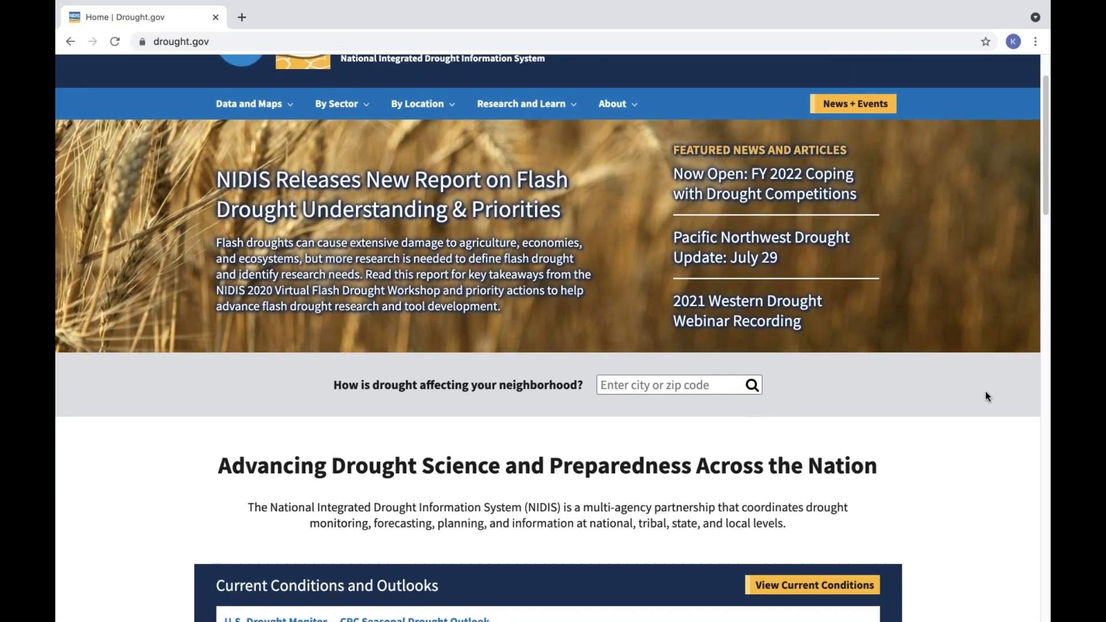
{"action": "scroll", "coordinate": [985, 394], "scroll_direction": "down", "scroll_amount": 4}
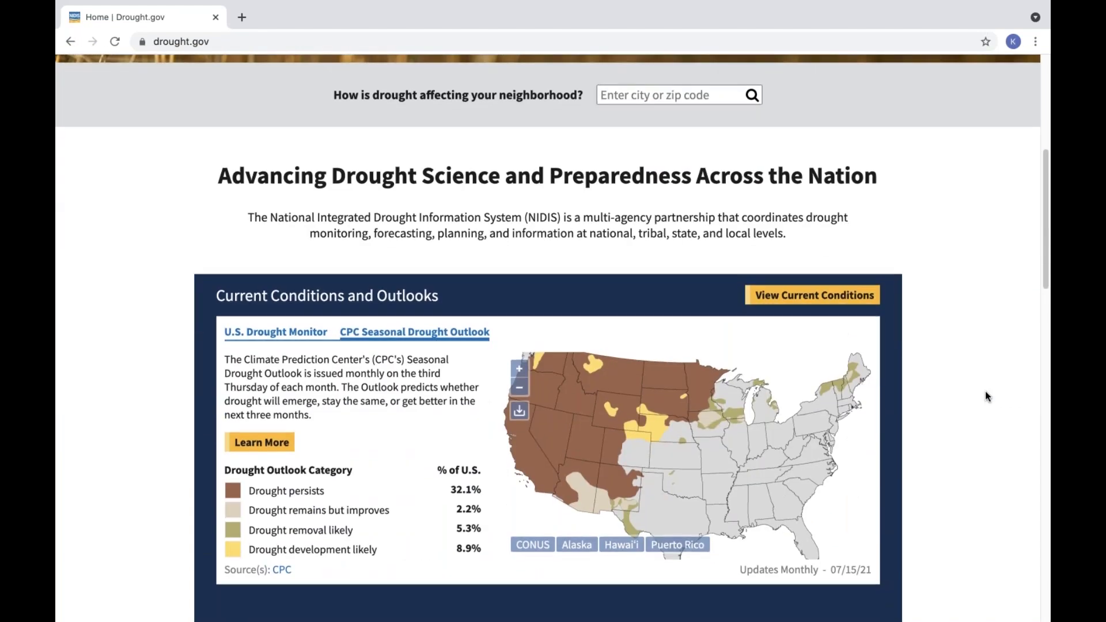
{"action": "scroll", "coordinate": [986, 391], "scroll_direction": "down", "scroll_amount": 1}
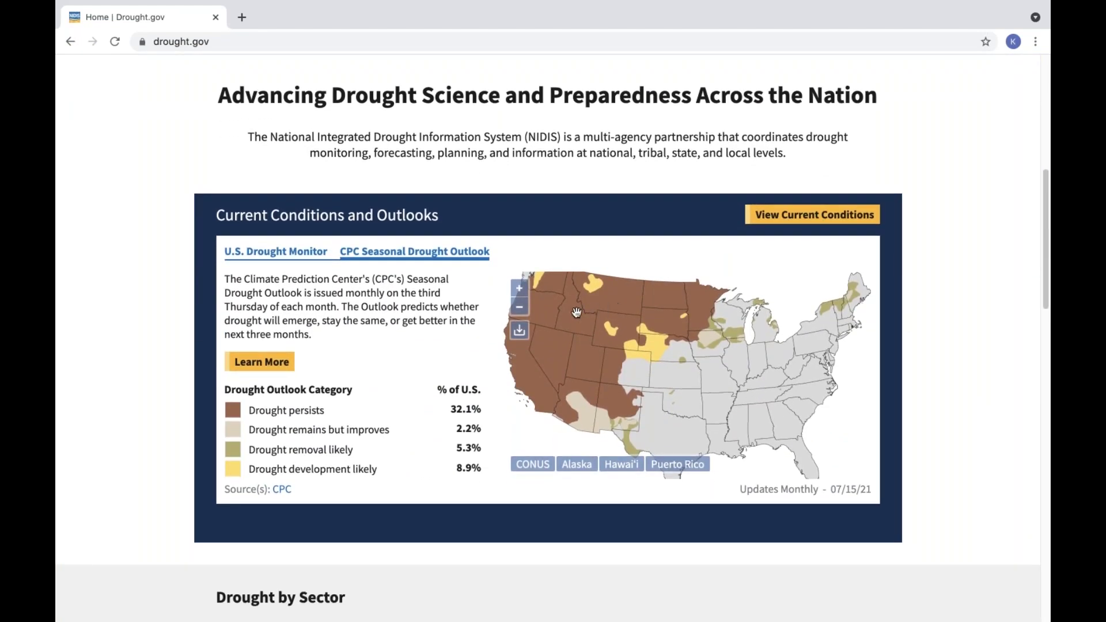
Open the enlarged outlook map, zoom to the northern plains and Midwest, and test layer transparency.
{"action": "left_click", "coordinate": [518, 335]}
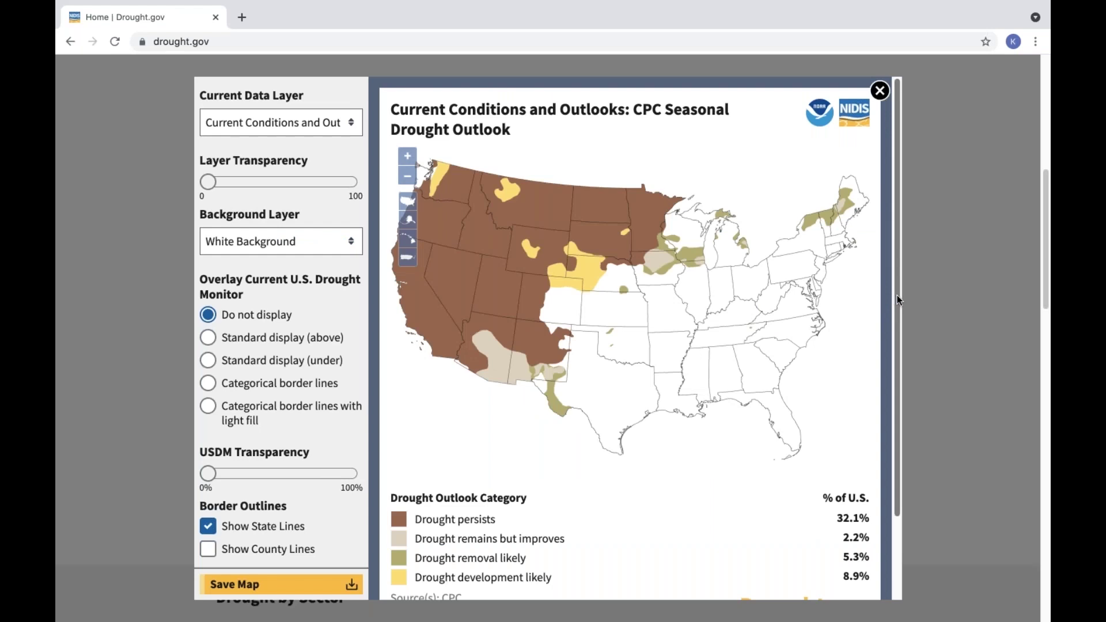
{"action": "left_click", "coordinate": [408, 157]}
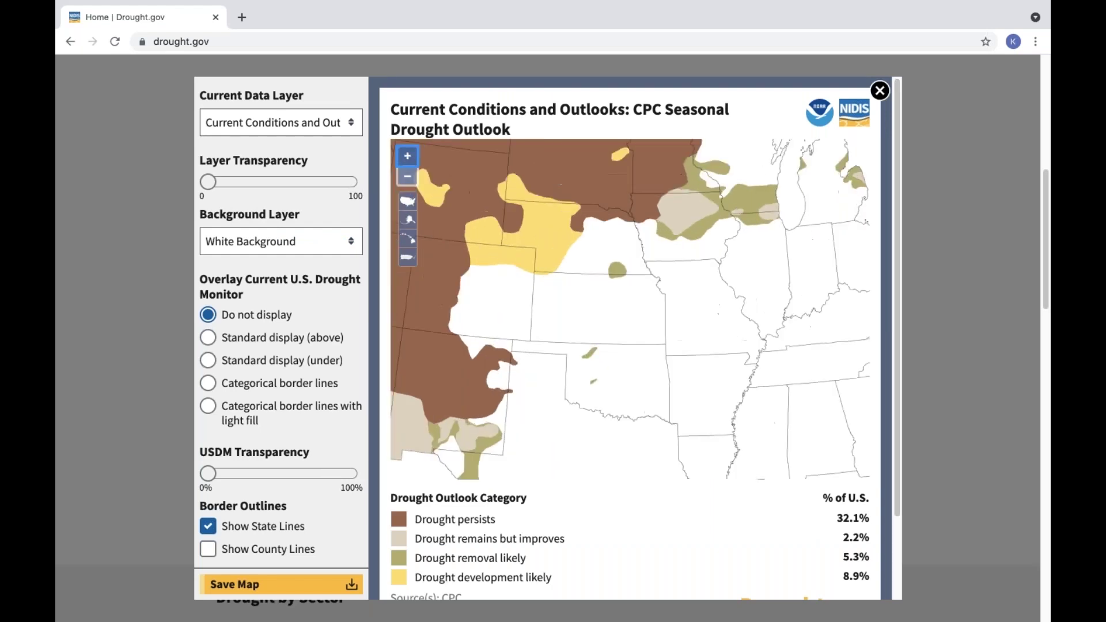
{"action": "left_click_drag", "start_coordinate": [591, 250], "coordinate": [585, 295]}
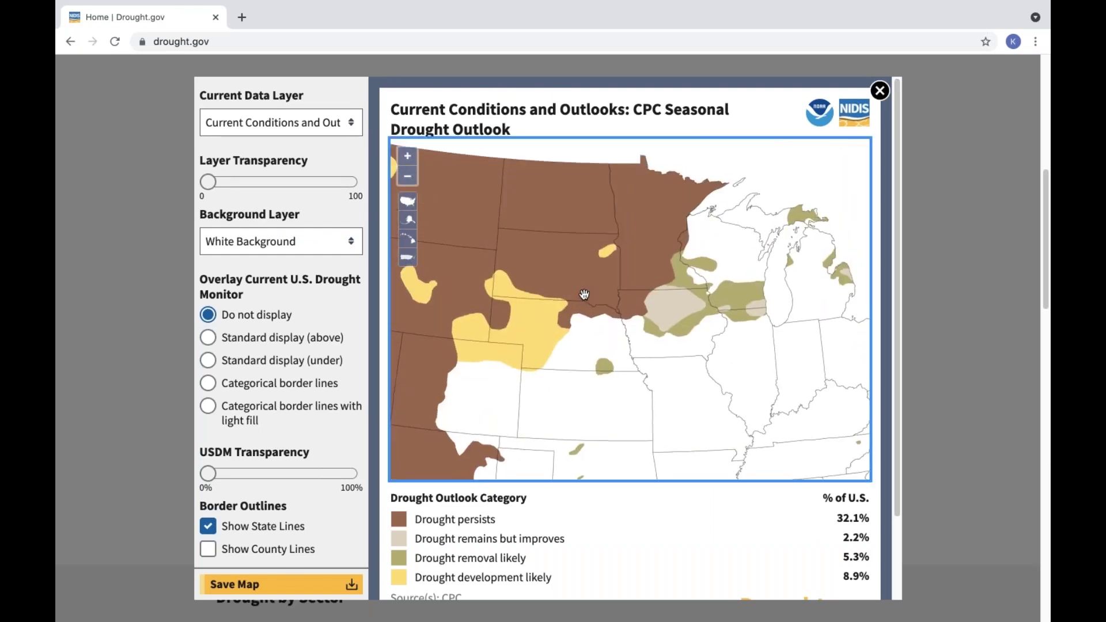
{"action": "mouse_move", "coordinate": [213, 184]}
{"action": "left_mouse_down"}
{"action": "mouse_move", "coordinate": [243, 184]}
{"action": "mouse_move", "coordinate": [207, 185]}
{"action": "left_mouse_up"}
{"action": "left_click", "coordinate": [261, 243]}
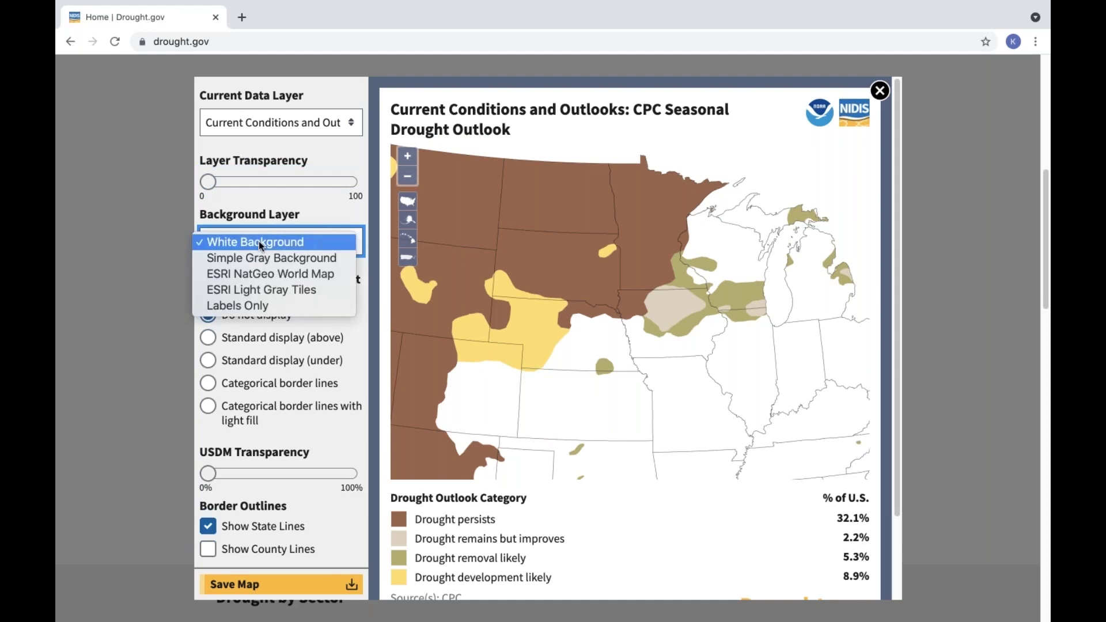
Set the outlook map's background to Simple Gray Background and turn on Show County Lines.
{"action": "left_click", "coordinate": [262, 257]}
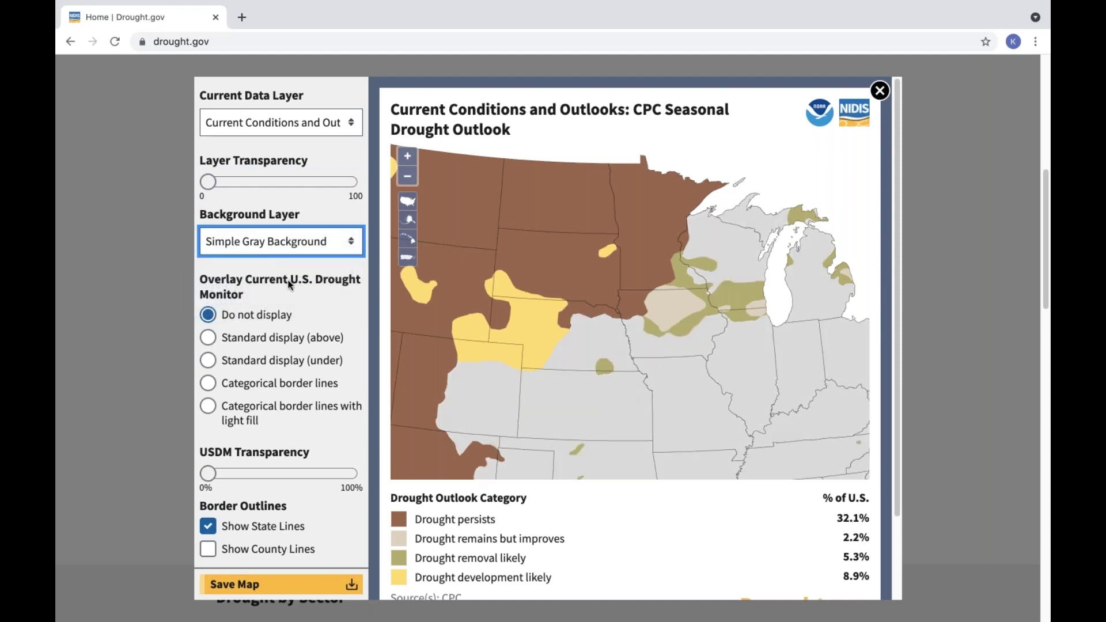
{"action": "scroll", "coordinate": [300, 308], "scroll_direction": "down", "scroll_amount": 1}
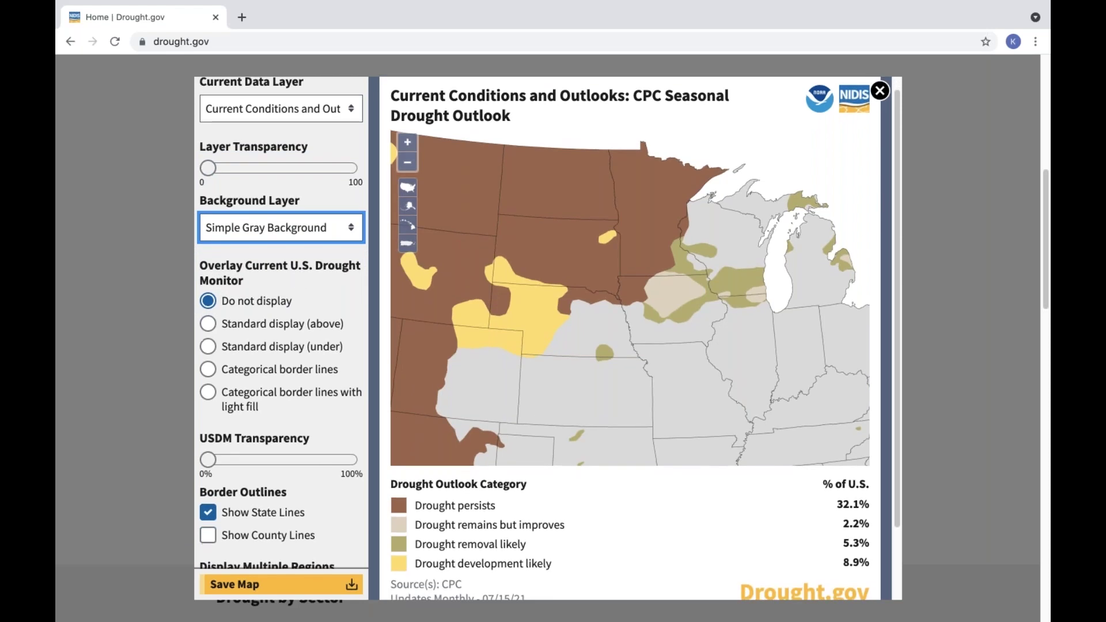
{"action": "scroll", "coordinate": [314, 312], "scroll_direction": "down", "scroll_amount": 3}
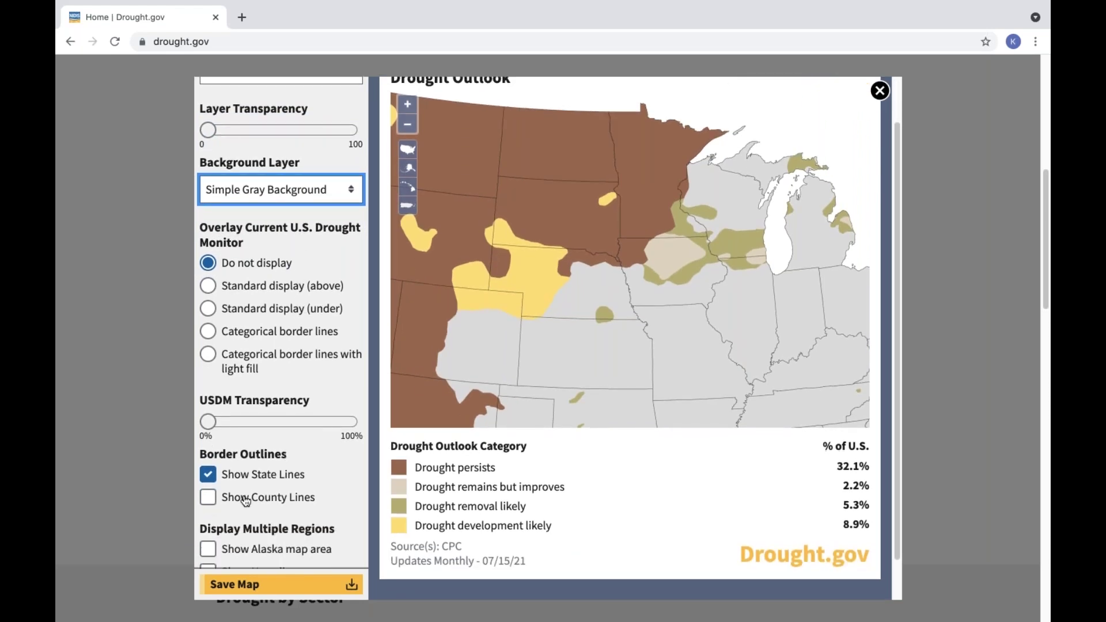
{"action": "left_click", "coordinate": [245, 500]}
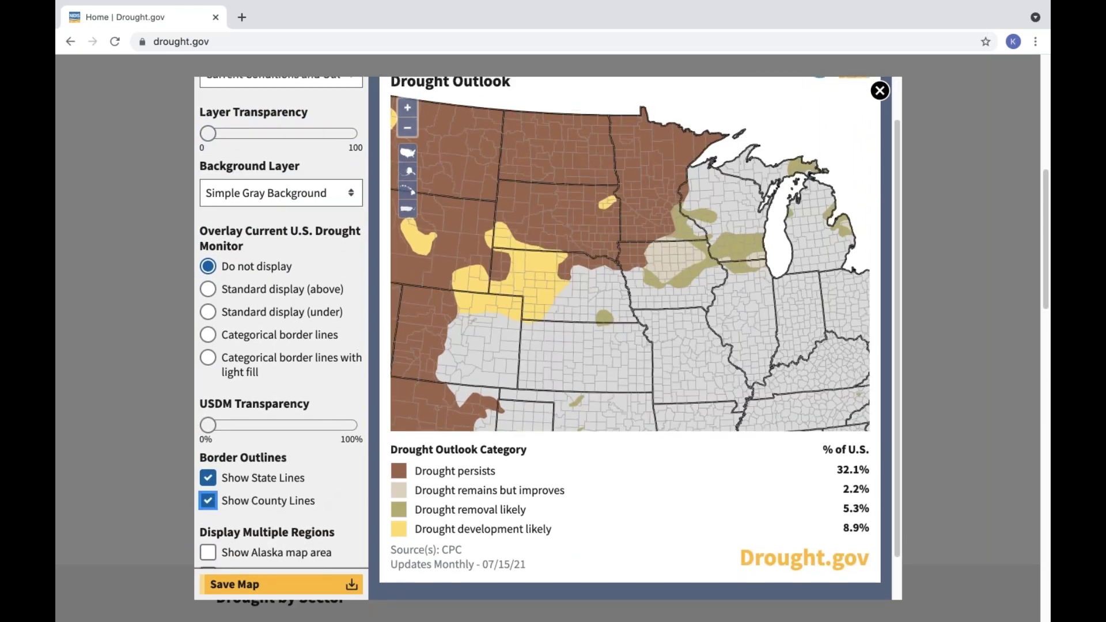
{"action": "scroll", "coordinate": [348, 499], "scroll_direction": "up", "scroll_amount": 3}
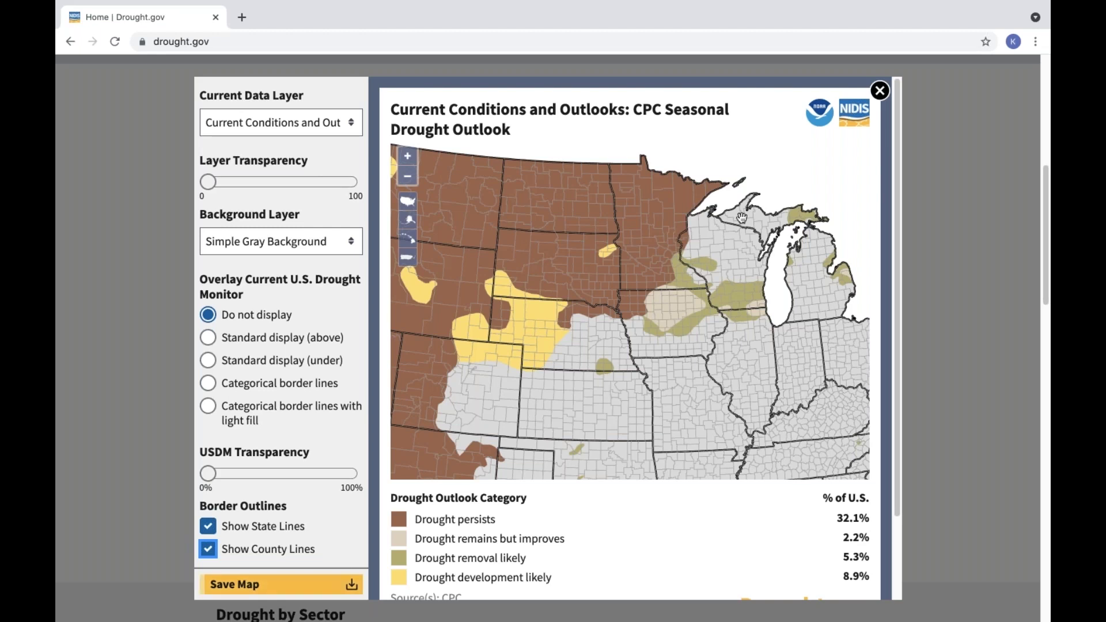
Close the enlarged map and go to Wildfire Management through the By Sector menu.
{"action": "left_click", "coordinate": [879, 90]}
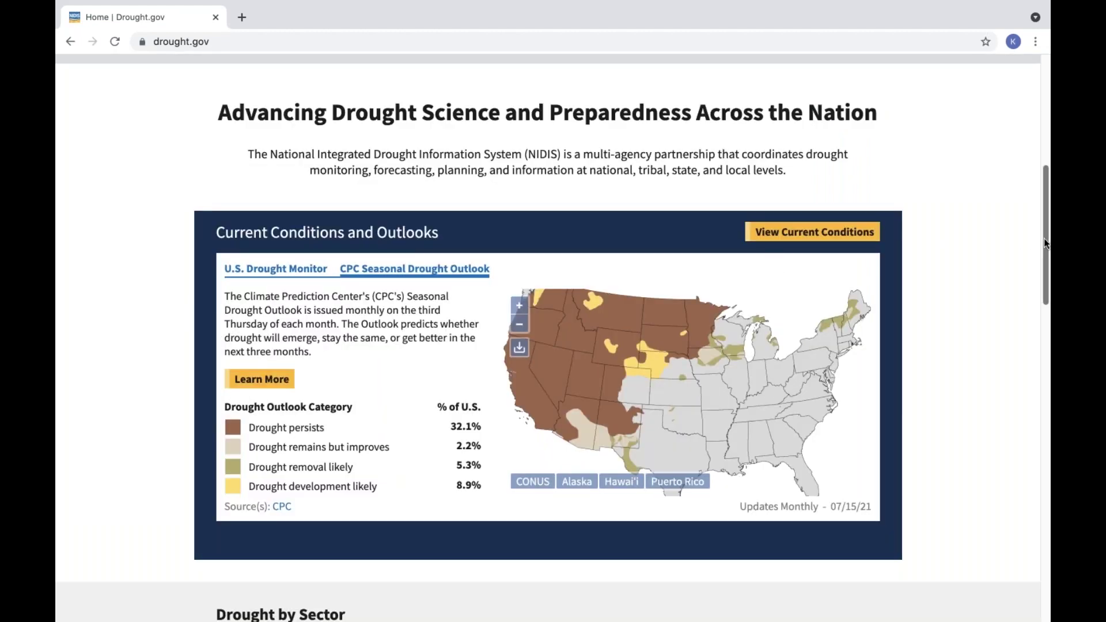
{"action": "left_click_drag", "start_coordinate": [1044, 234], "coordinate": [1004, 126]}
{"action": "left_click", "coordinate": [354, 181]}
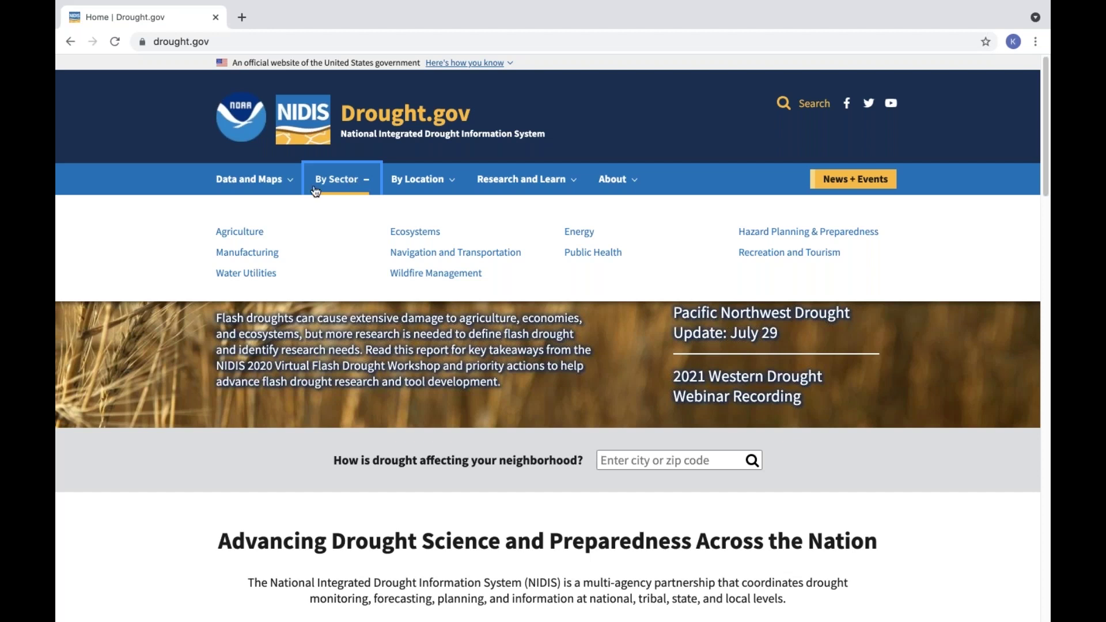
{"action": "left_click", "coordinate": [449, 276]}
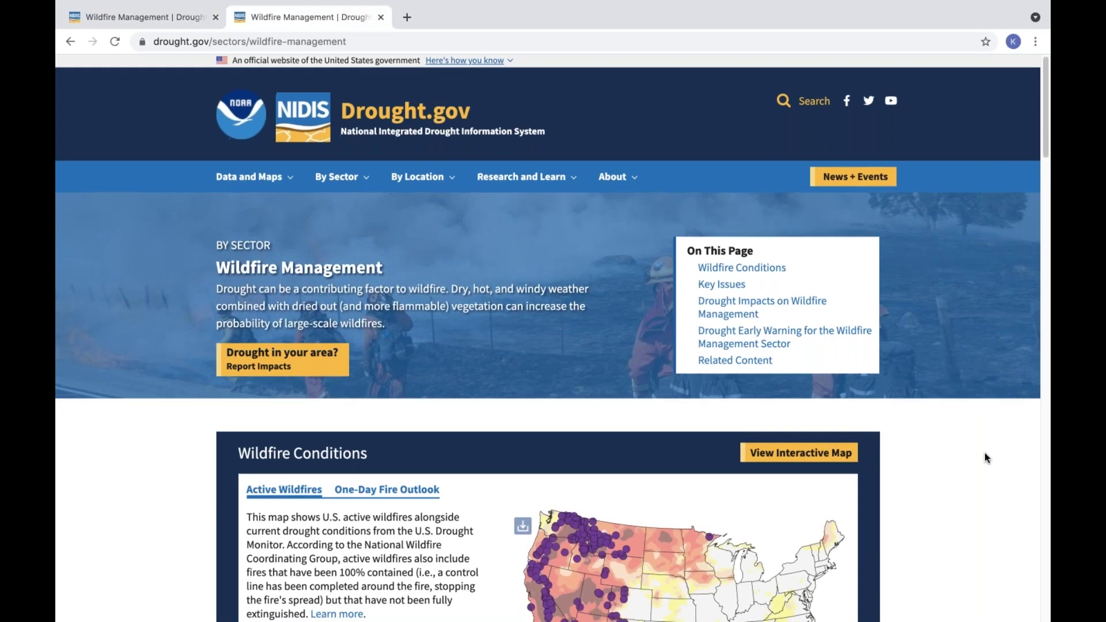
Scroll to Wildfire Conditions and launch the interactive wildfire map.
{"action": "scroll", "coordinate": [985, 454], "scroll_direction": "down", "scroll_amount": 4}
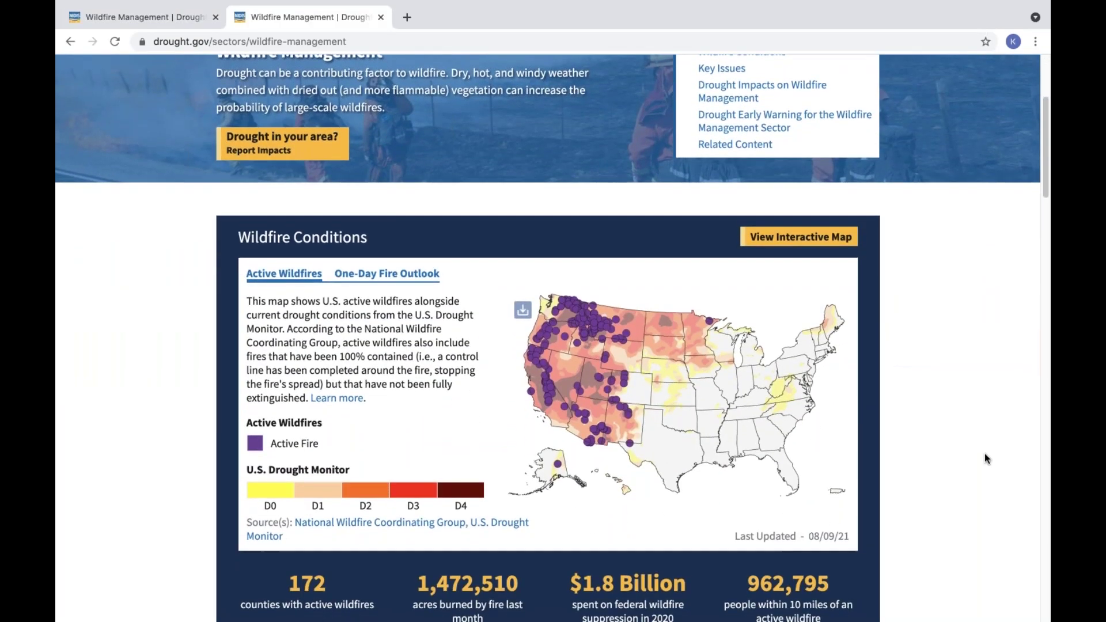
{"action": "scroll", "coordinate": [984, 454], "scroll_direction": "down", "scroll_amount": 1}
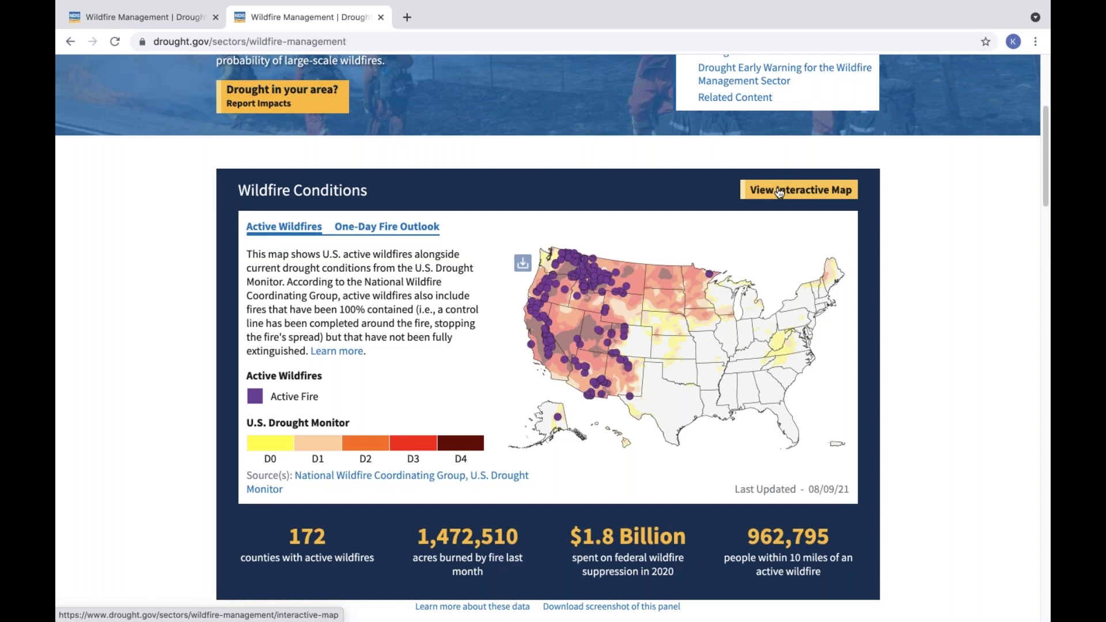
{"action": "left_click", "coordinate": [780, 192]}
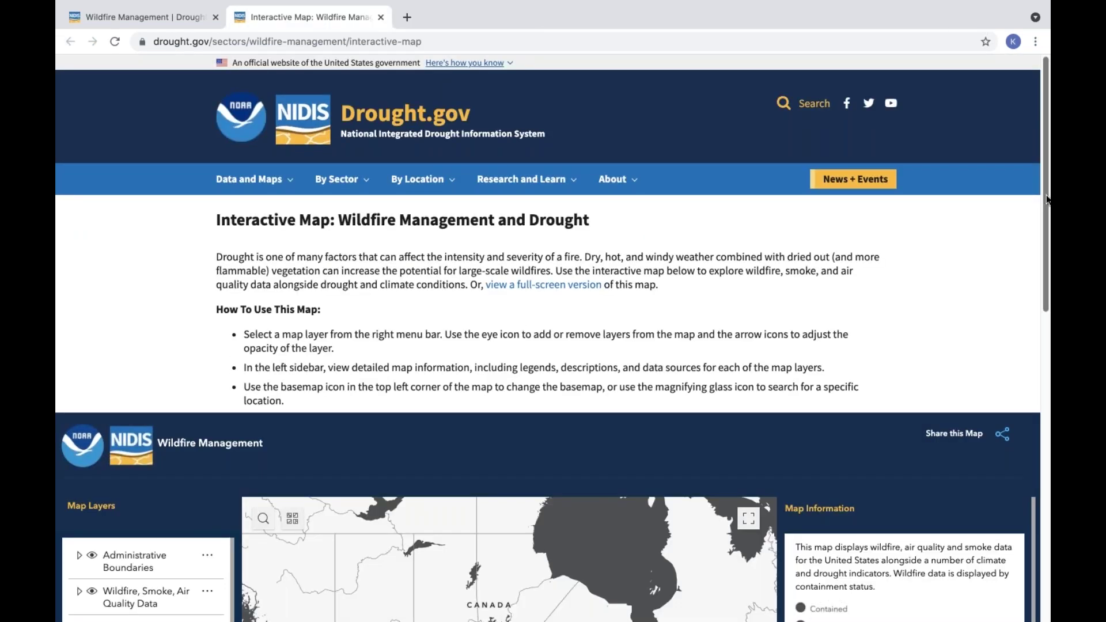
Scroll the Interactive Map page down to the map and browse the Map Layers list.
{"action": "left_click_drag", "start_coordinate": [1048, 198], "coordinate": [1049, 412]}
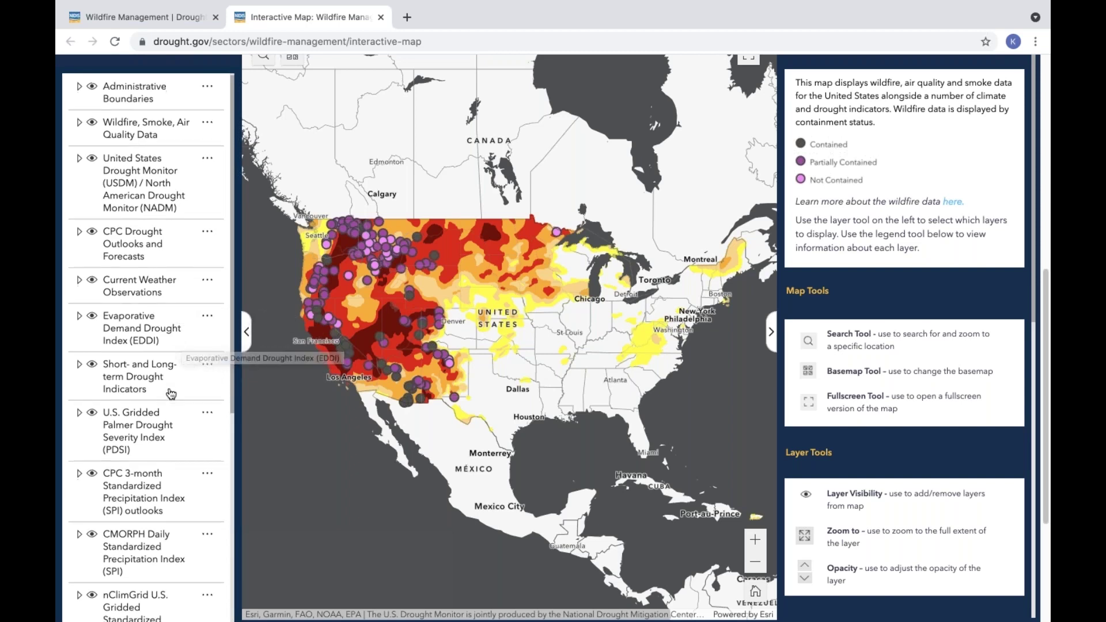
{"action": "scroll", "coordinate": [171, 394], "scroll_direction": "down", "scroll_amount": 1}
{"action": "scroll", "coordinate": [170, 393], "scroll_direction": "down", "scroll_amount": 3}
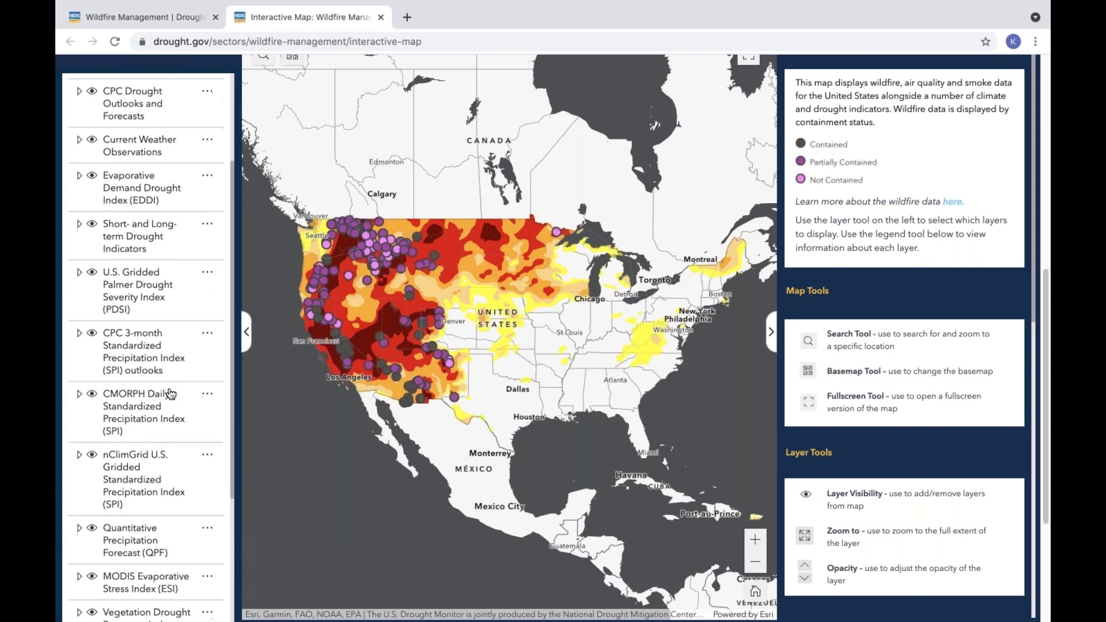
{"action": "scroll", "coordinate": [171, 393], "scroll_direction": "up", "scroll_amount": 3}
{"action": "scroll", "coordinate": [170, 393], "scroll_direction": "up", "scroll_amount": 1}
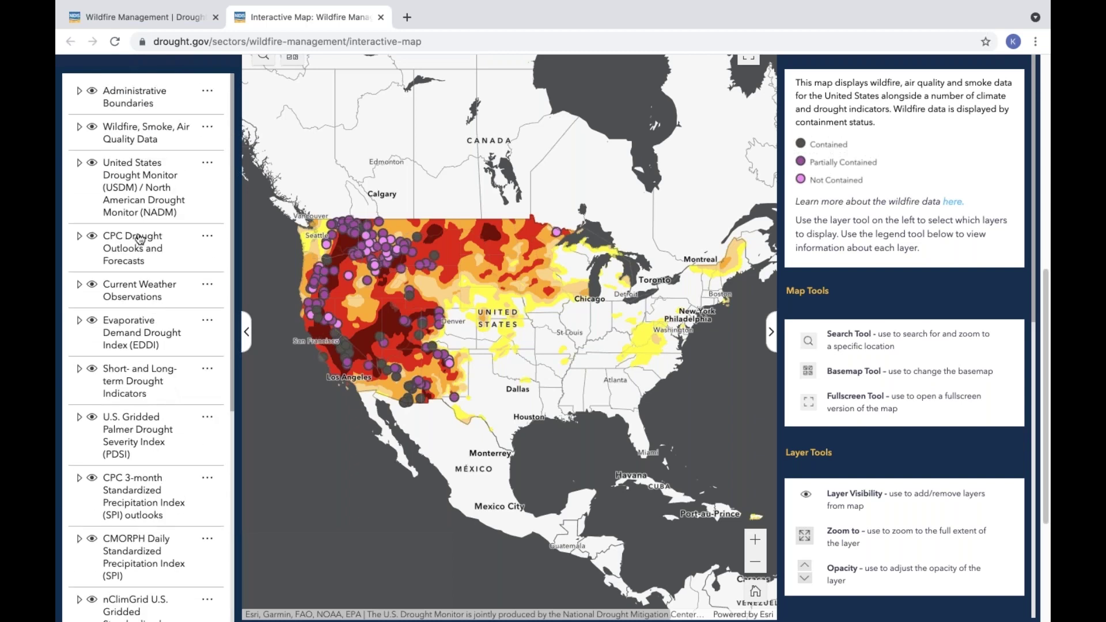
Hide the USDM drought layer, show the EPA AirNow AQI layer, and zoom in one level.
{"action": "left_click", "coordinate": [79, 128]}
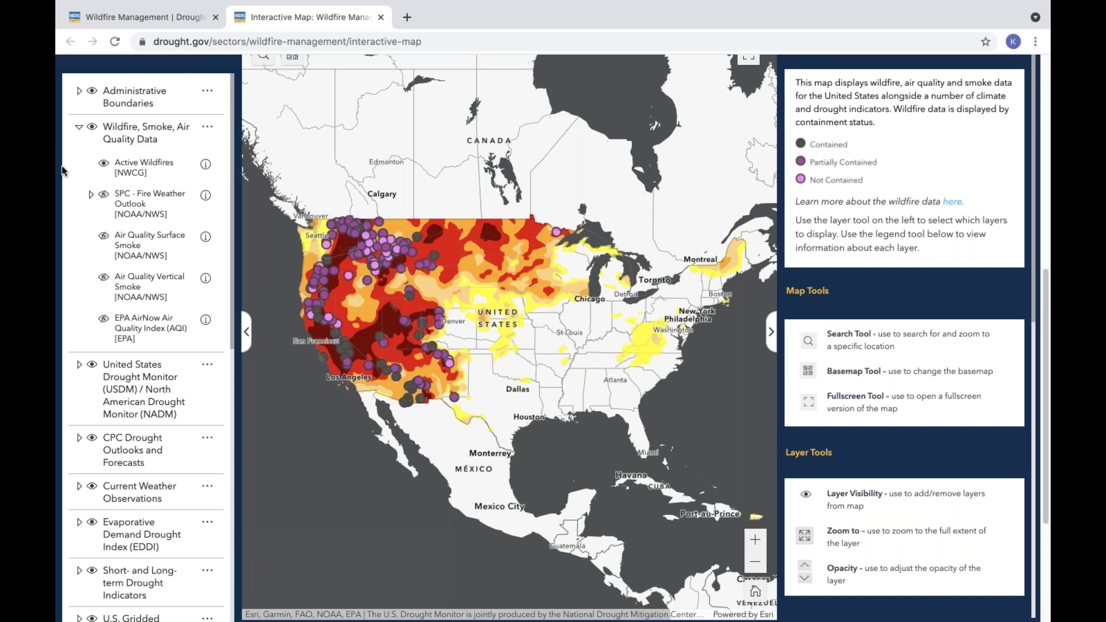
{"action": "left_click", "coordinate": [91, 368]}
{"action": "left_click", "coordinate": [104, 320]}
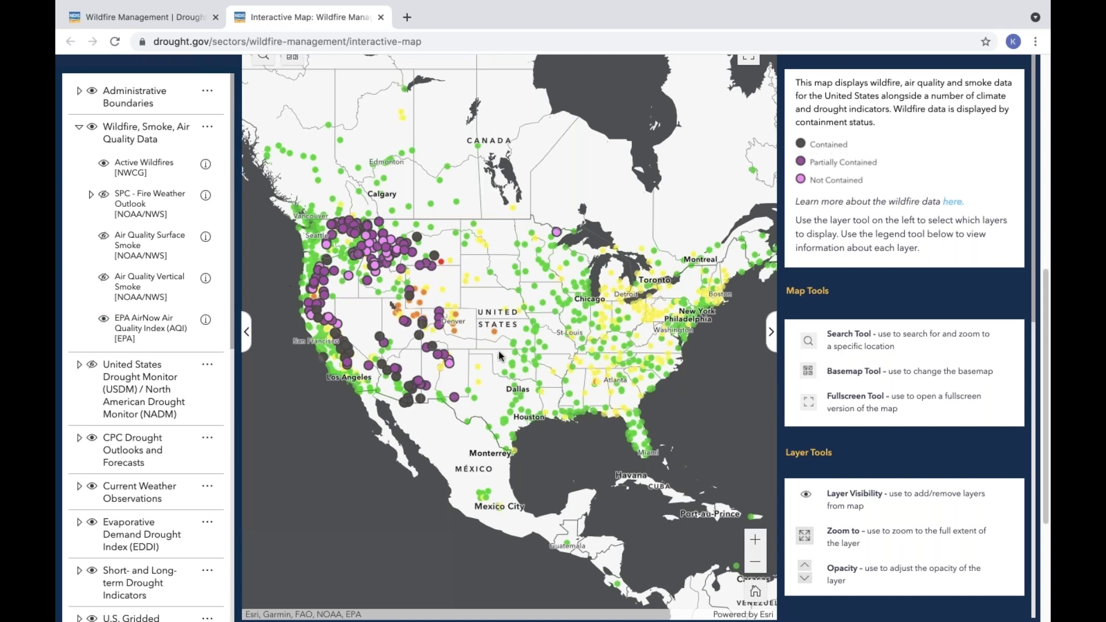
{"action": "left_click", "coordinate": [755, 540]}
Pan the map over the western US, then open and close the place search box.
{"action": "left_click_drag", "start_coordinate": [499, 274], "coordinate": [716, 366]}
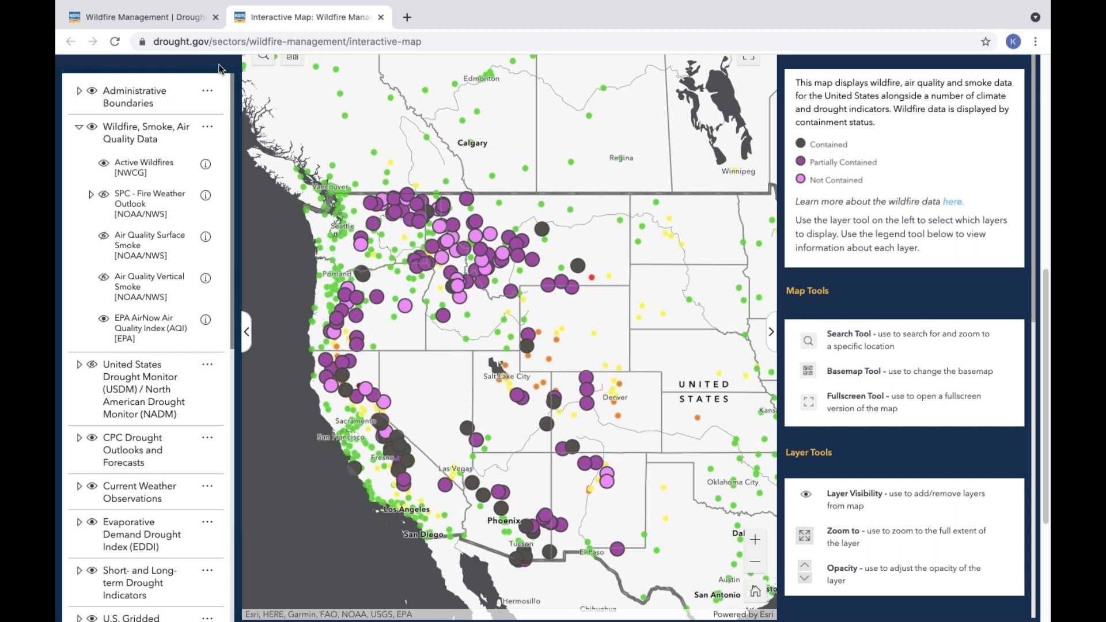
{"action": "scroll", "coordinate": [219, 69], "scroll_direction": "up", "scroll_amount": 1}
{"action": "left_click", "coordinate": [263, 83]}
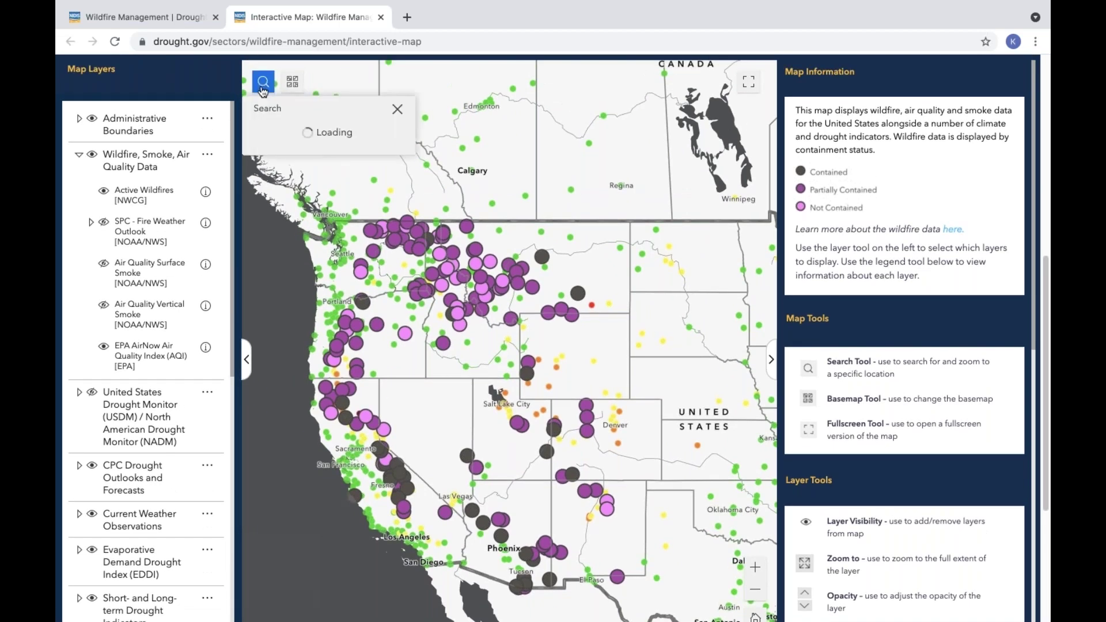
{"action": "left_click", "coordinate": [397, 111]}
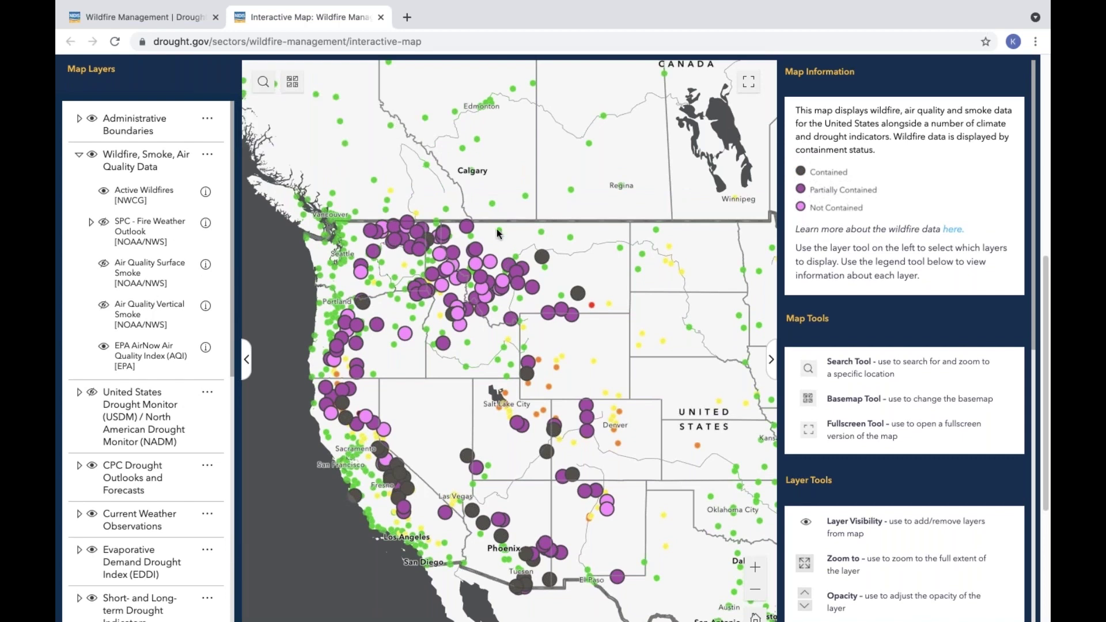
Display the SPC Fire Weather Outlook legend with its Elevated, Critical and Extreme categories.
{"action": "scroll", "coordinate": [970, 314], "scroll_direction": "down", "scroll_amount": 1}
{"action": "scroll", "coordinate": [968, 317], "scroll_direction": "down", "scroll_amount": 7}
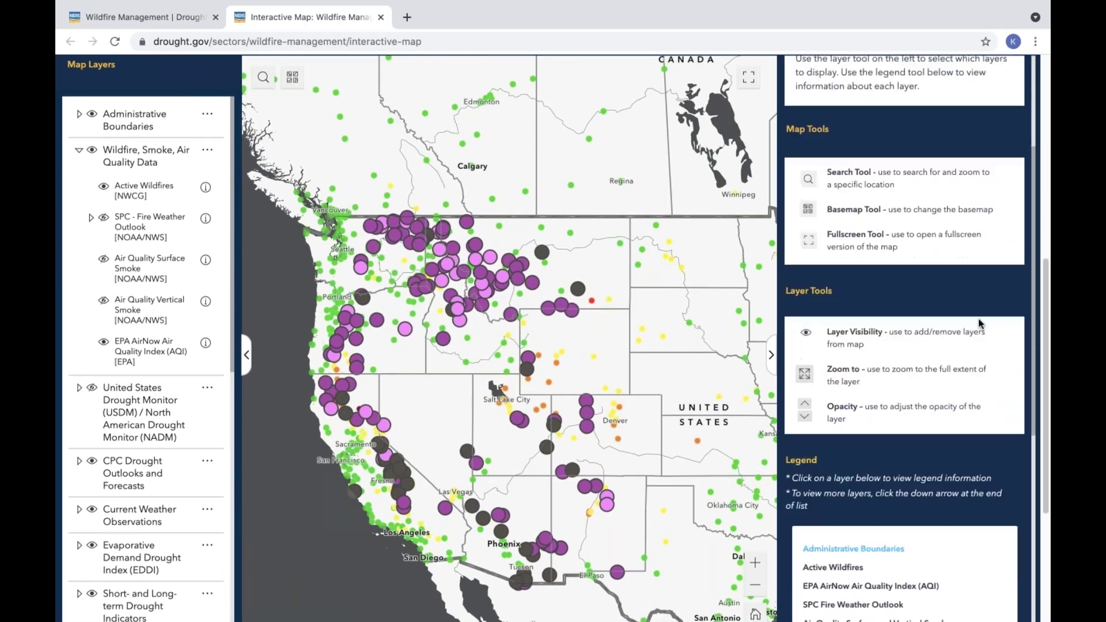
{"action": "scroll", "coordinate": [980, 322], "scroll_direction": "down", "scroll_amount": 1}
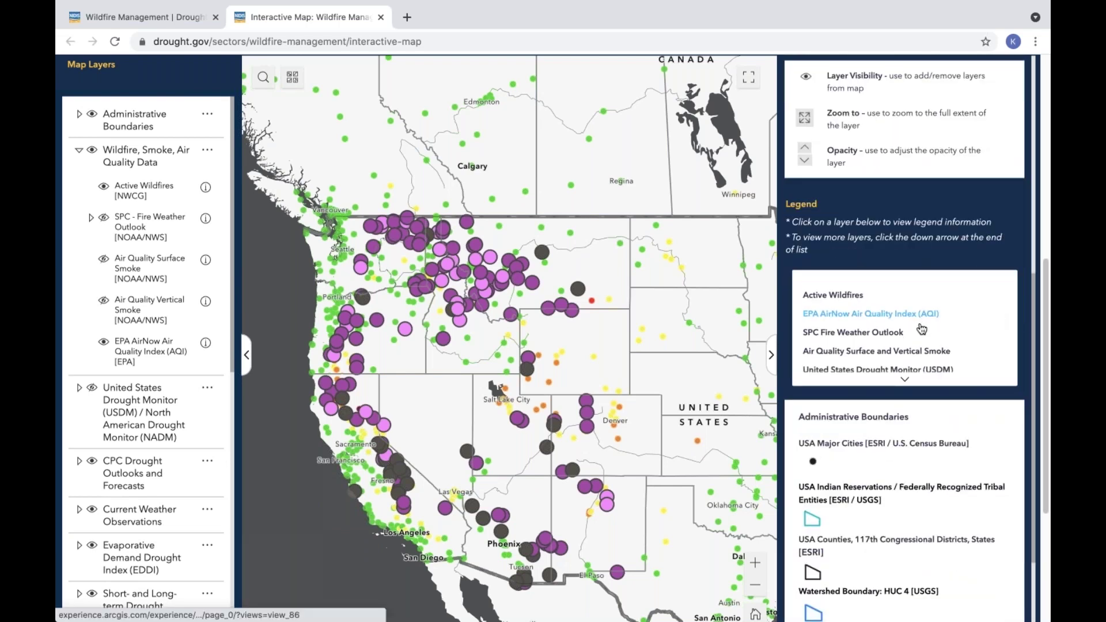
{"action": "left_click", "coordinate": [890, 326]}
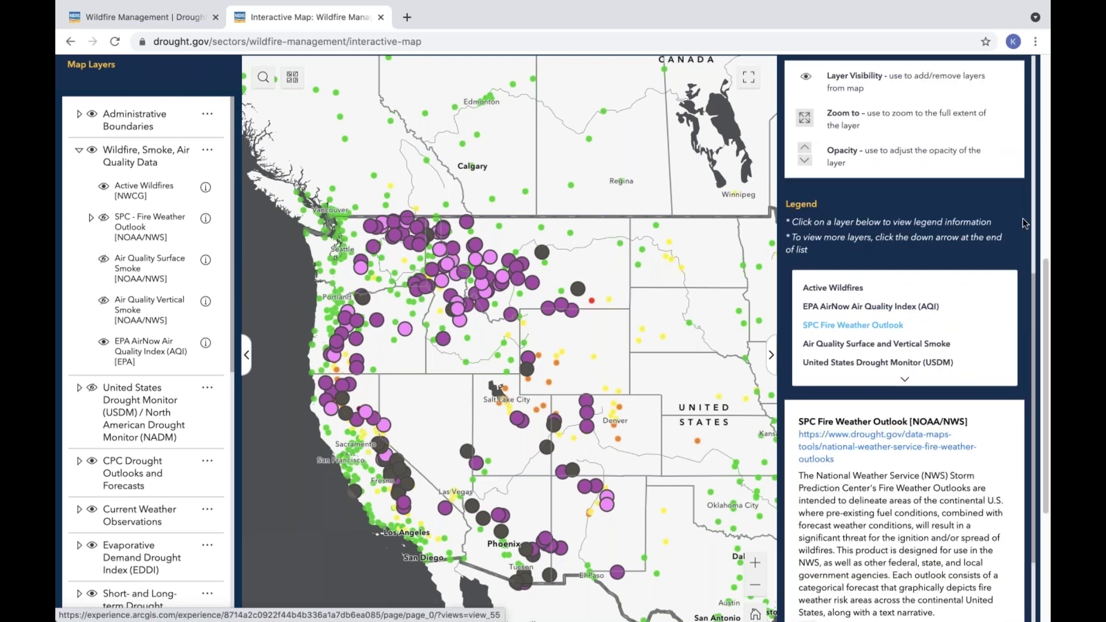
{"action": "scroll", "coordinate": [1026, 224], "scroll_direction": "down", "scroll_amount": 1}
{"action": "scroll", "coordinate": [1026, 223], "scroll_direction": "down", "scroll_amount": 2}
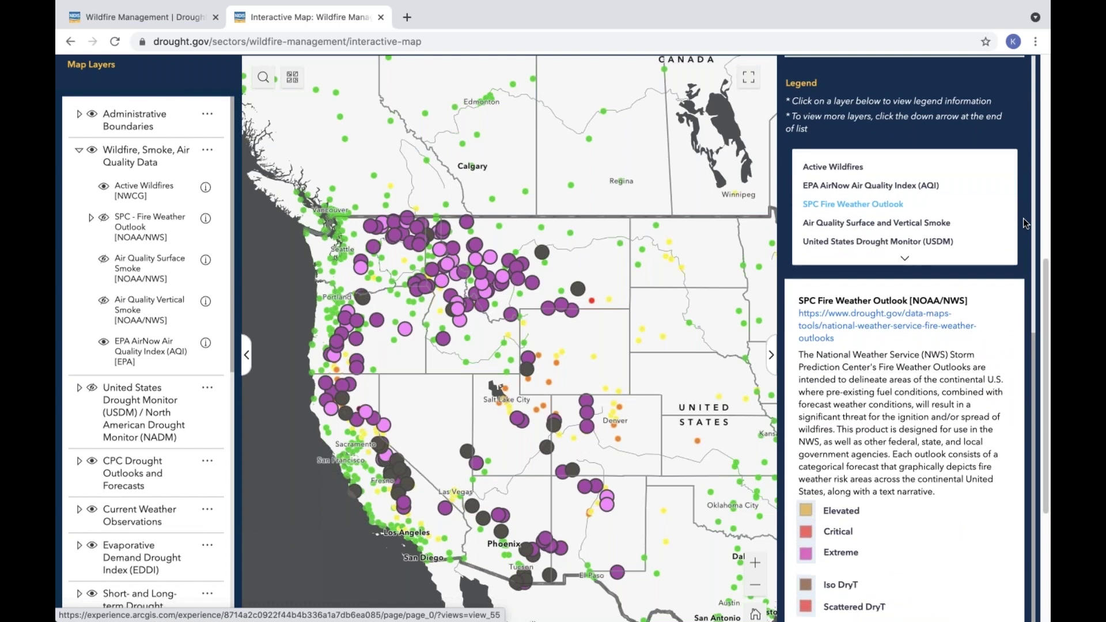
{"action": "scroll", "coordinate": [1026, 224], "scroll_direction": "up", "scroll_amount": 5}
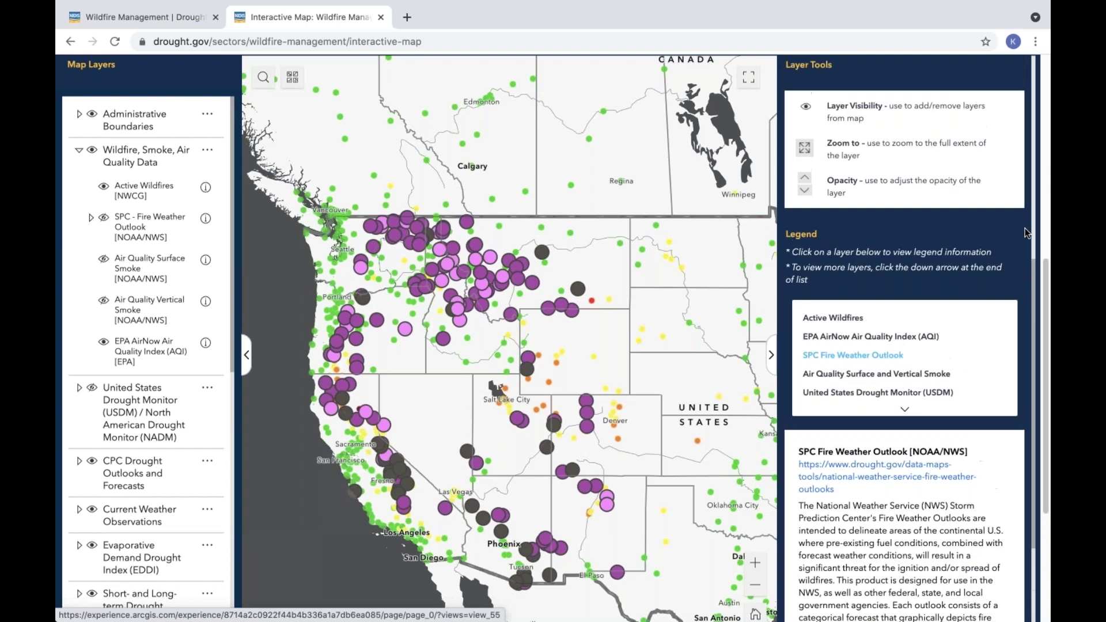
Collapse the right map information panel and the left Map Layers panel.
{"action": "left_click", "coordinate": [771, 355]}
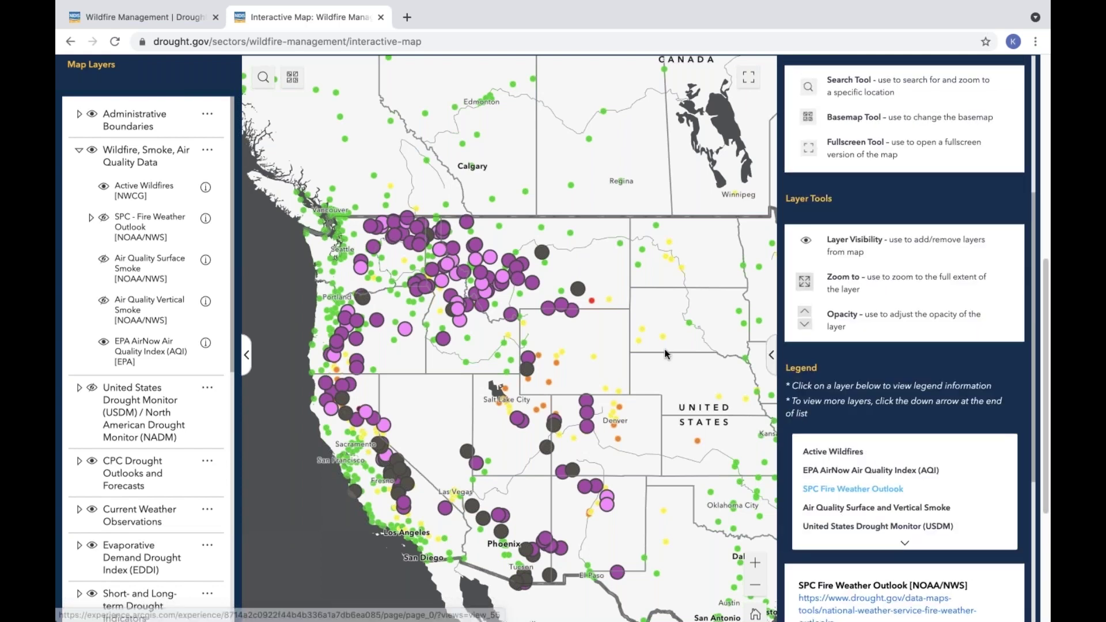
{"action": "left_click", "coordinate": [246, 358]}
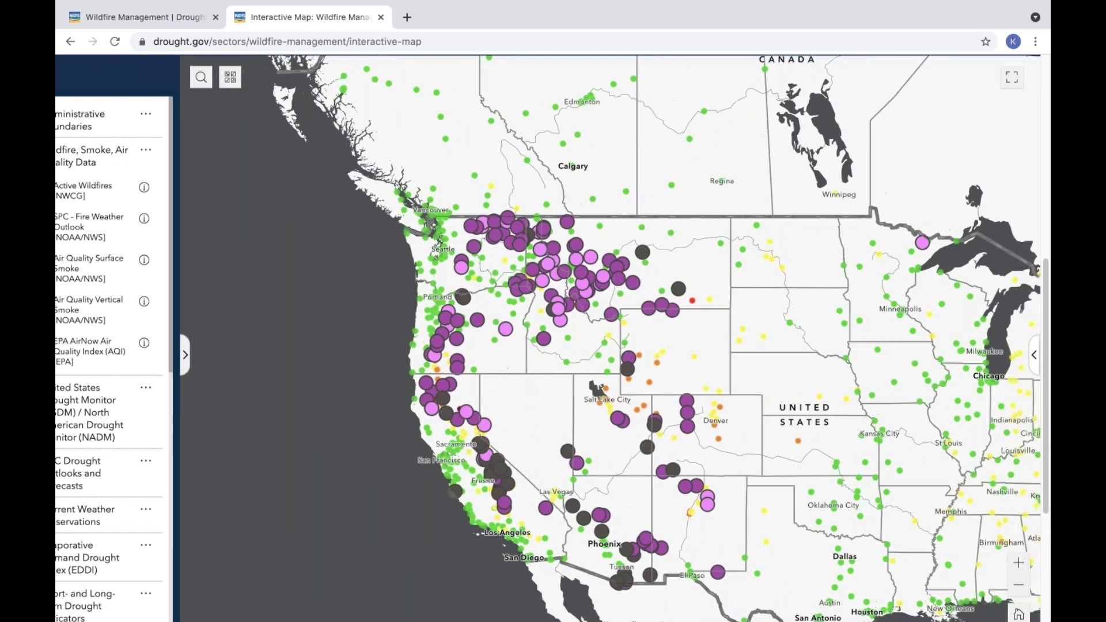